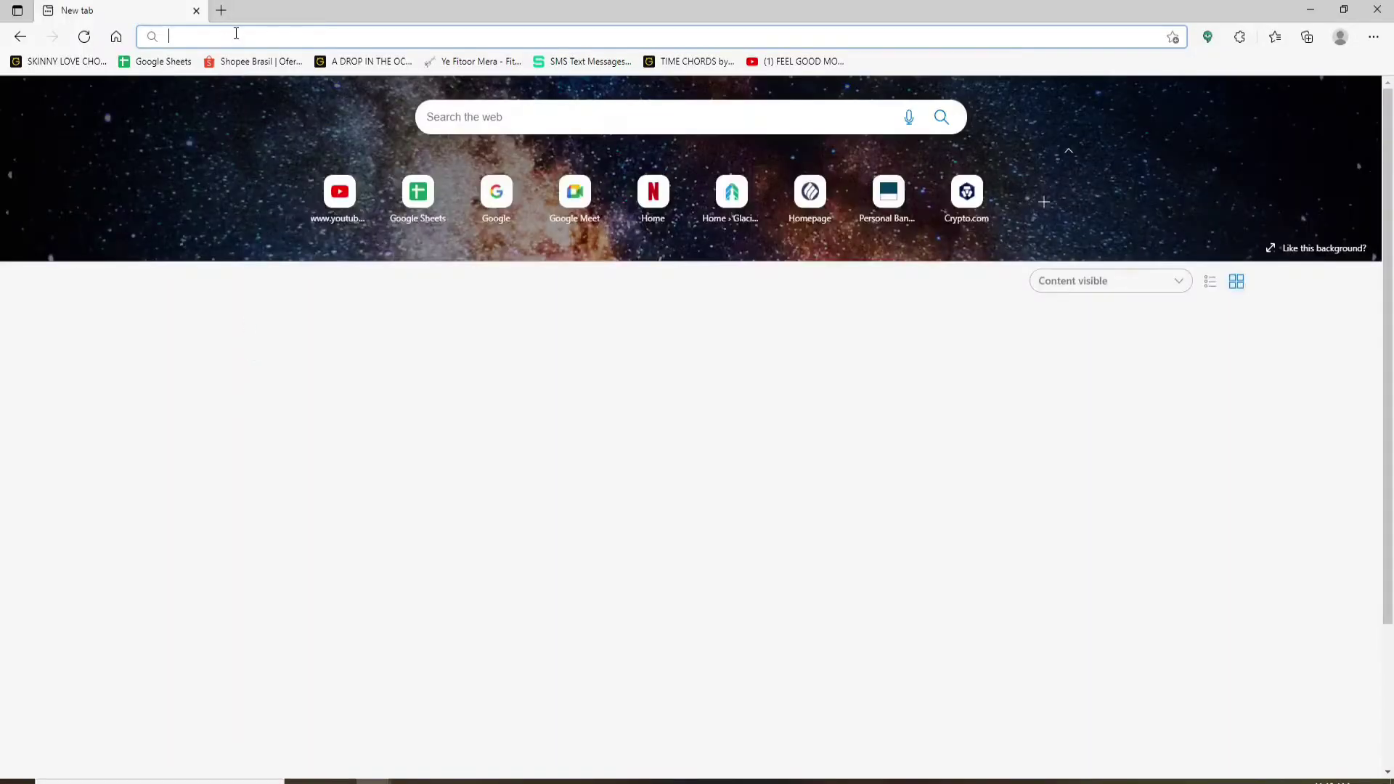
{"action": "type", "text": "ww"}
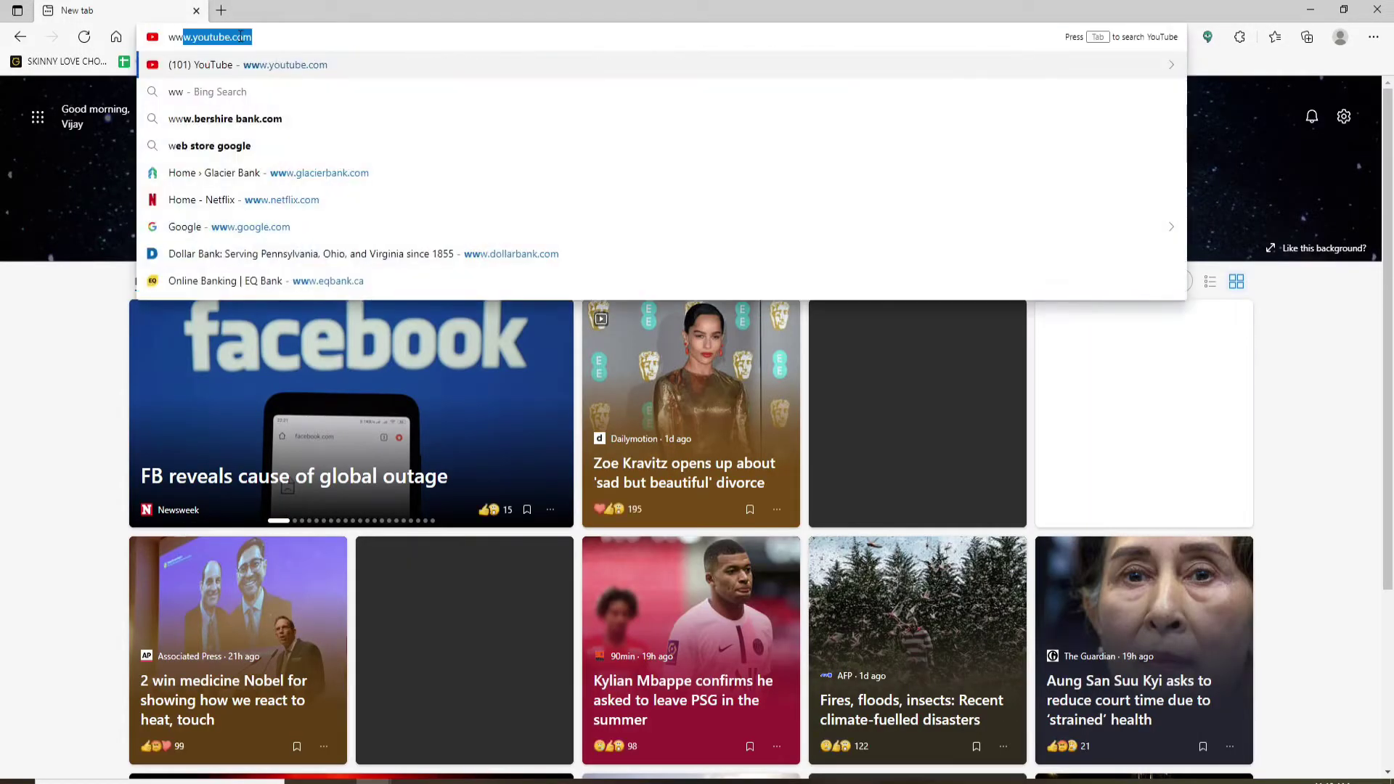
{"action": "type", "text": "w.eq"}
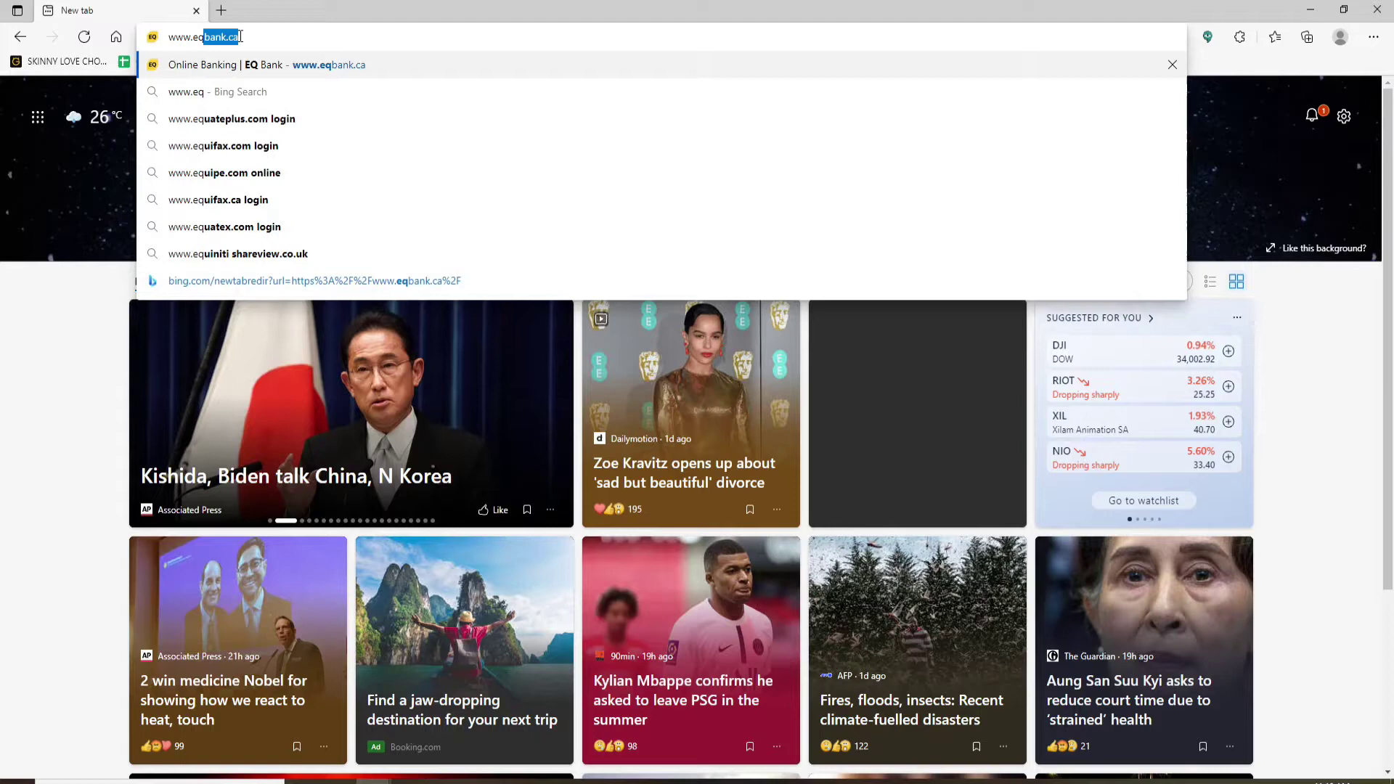
{"action": "type", "text": "bank.ca"}
{"action": "key", "text": "Return"}
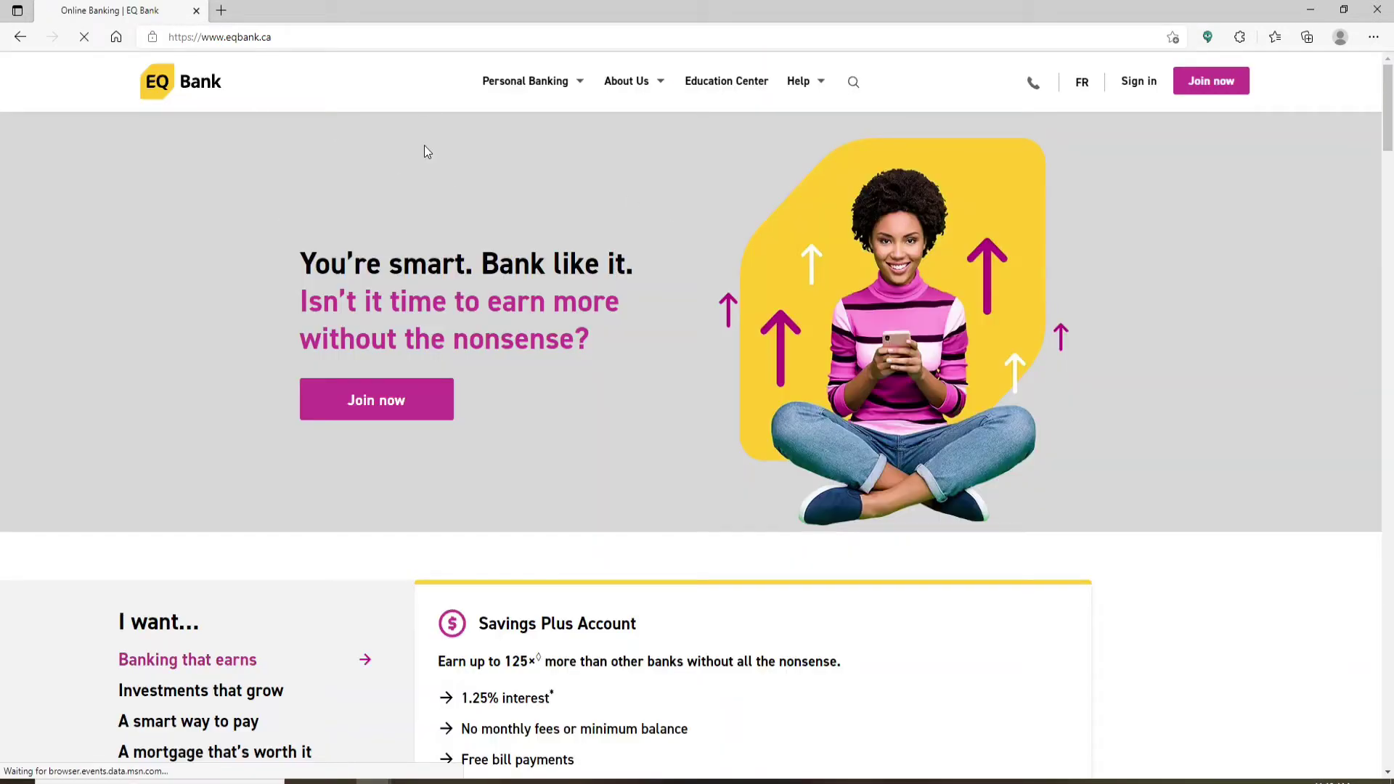
{"action": "scroll", "coordinate": [672, 417], "scroll_direction": "down", "scroll_amount": 3}
{"action": "scroll", "coordinate": [672, 417], "scroll_direction": "down", "scroll_amount": 2}
{"action": "scroll", "coordinate": [672, 417], "scroll_direction": "down", "scroll_amount": 3}
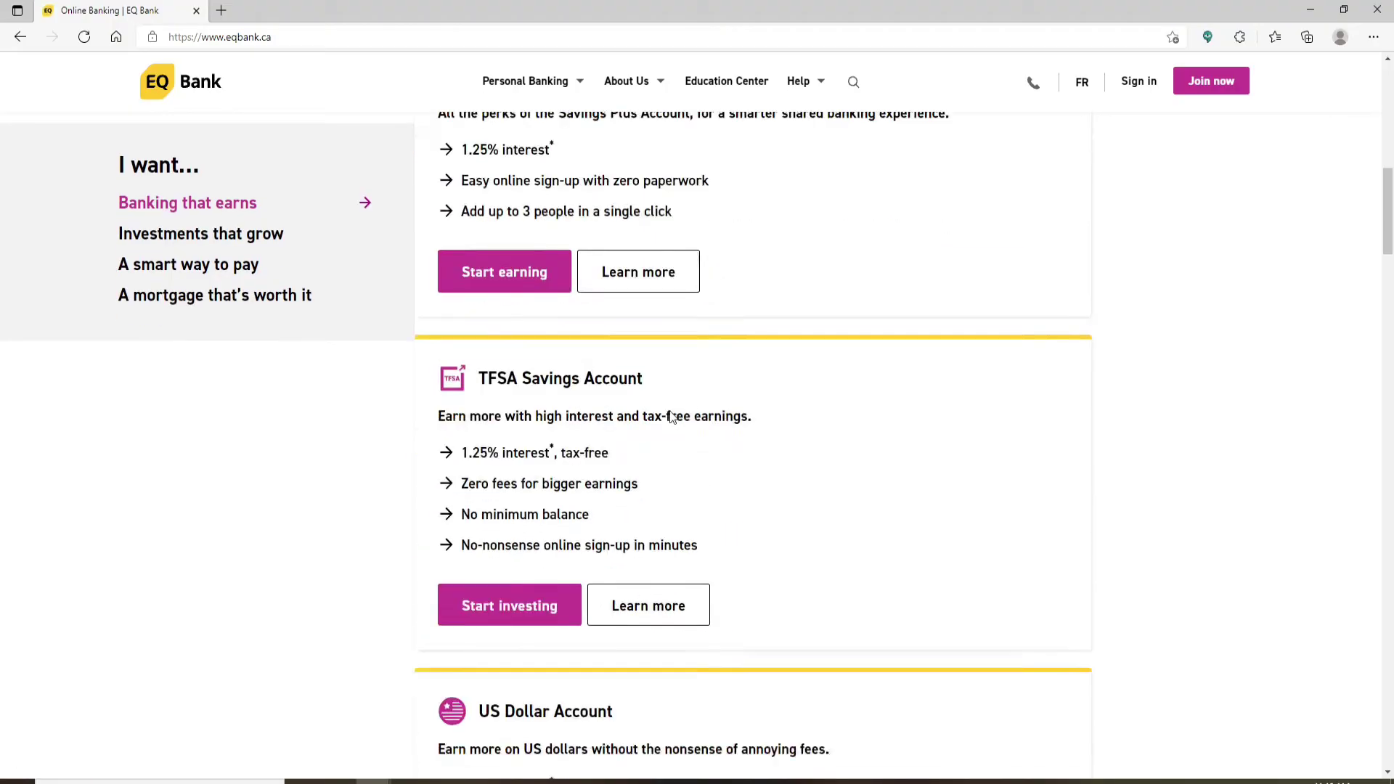
{"action": "scroll", "coordinate": [672, 417], "scroll_direction": "up", "scroll_amount": 5}
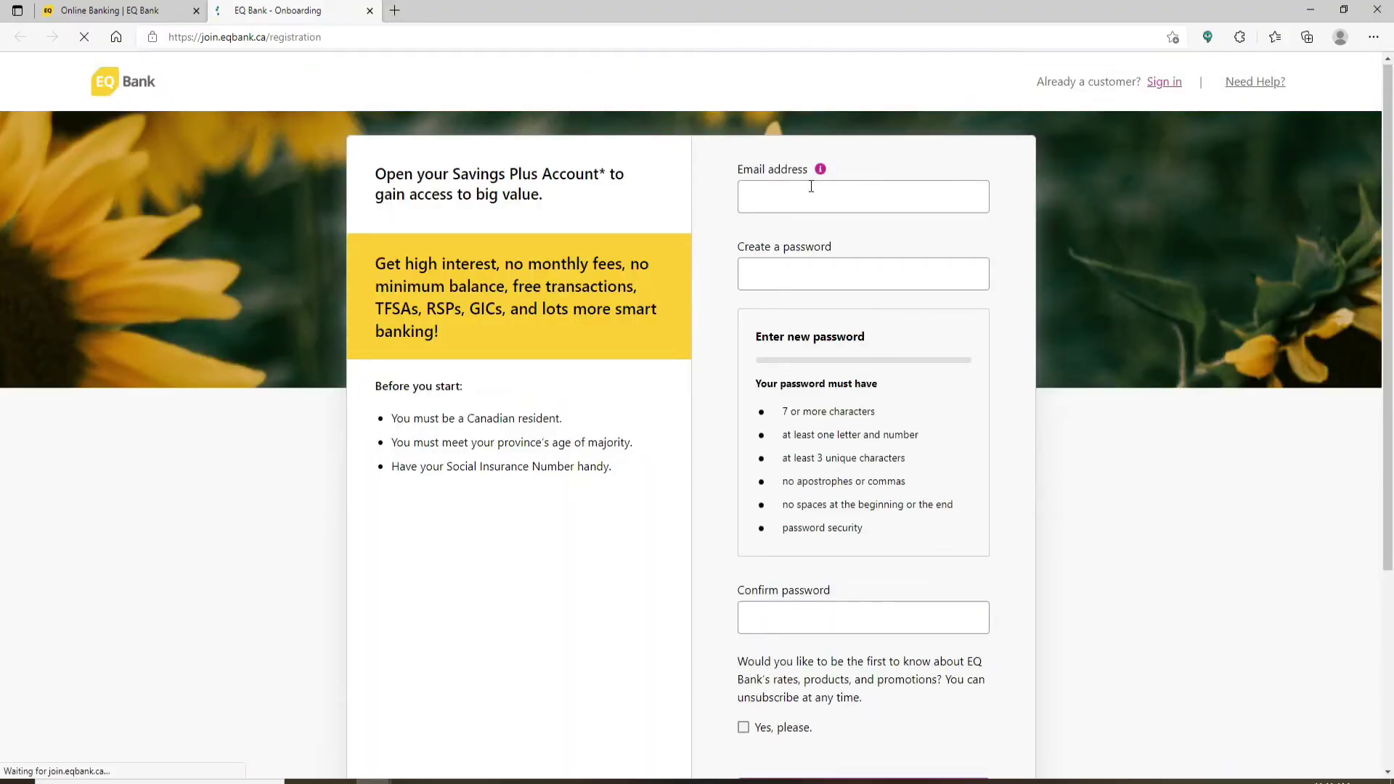
- Enter the sign-up email address and paste a strong password into Create a password
{"action": "left_click", "coordinate": [810, 192]}
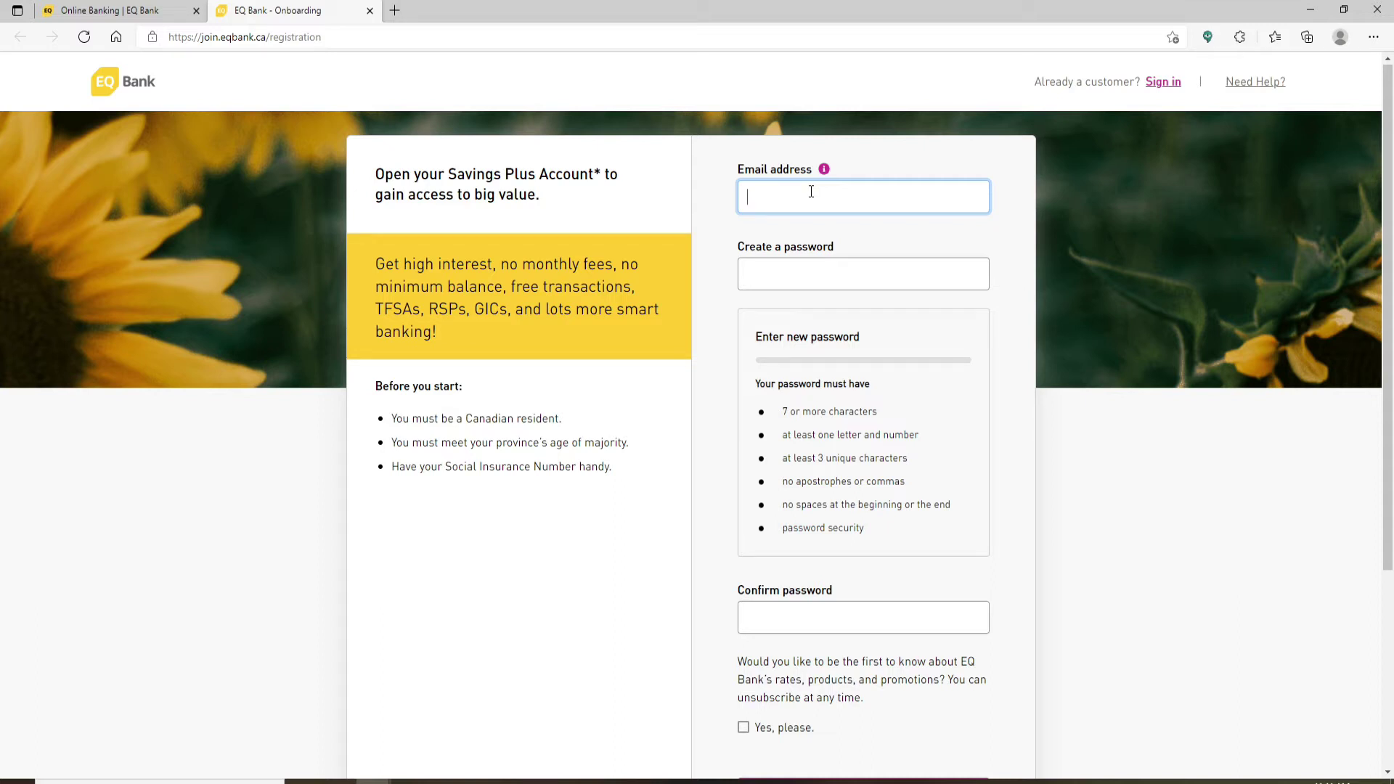
{"action": "key", "text": "Tab"}
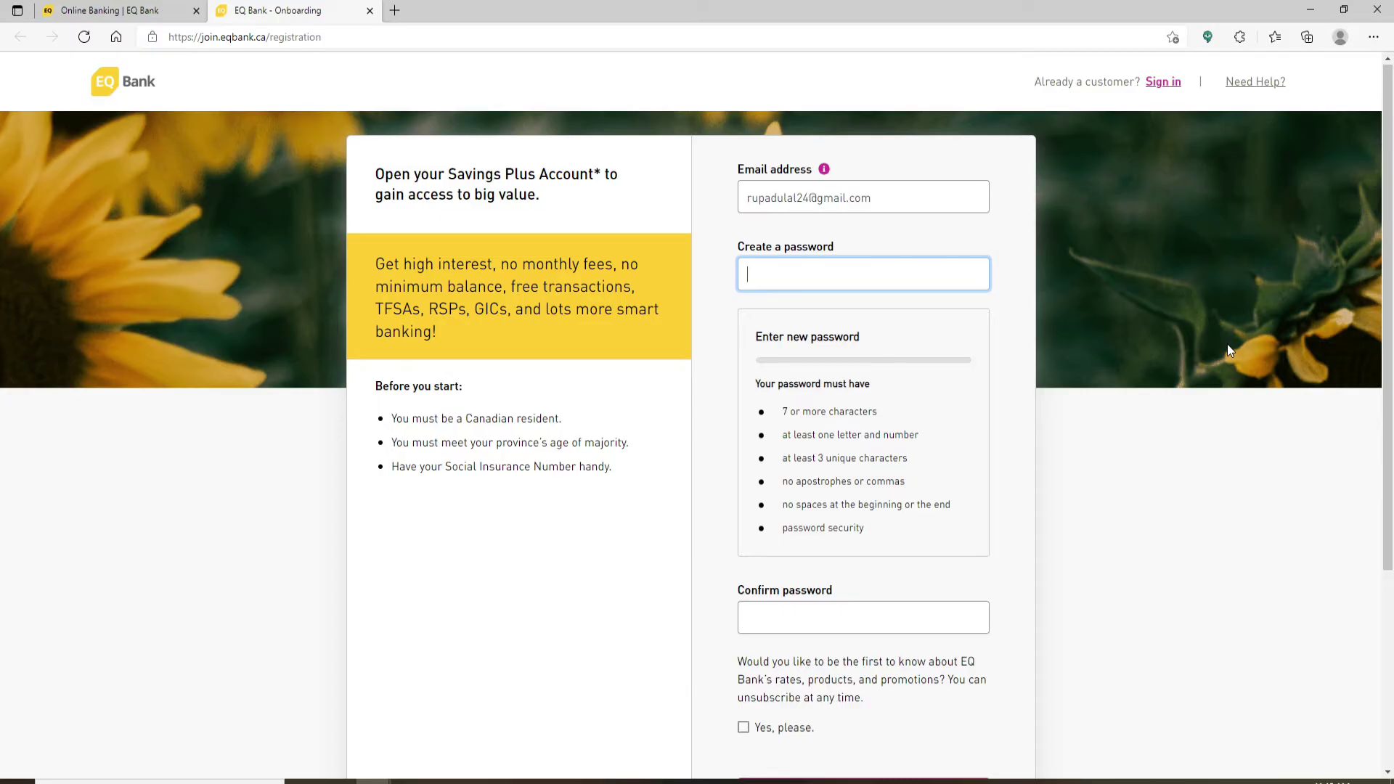
{"action": "key", "text": "ctrl+v"}
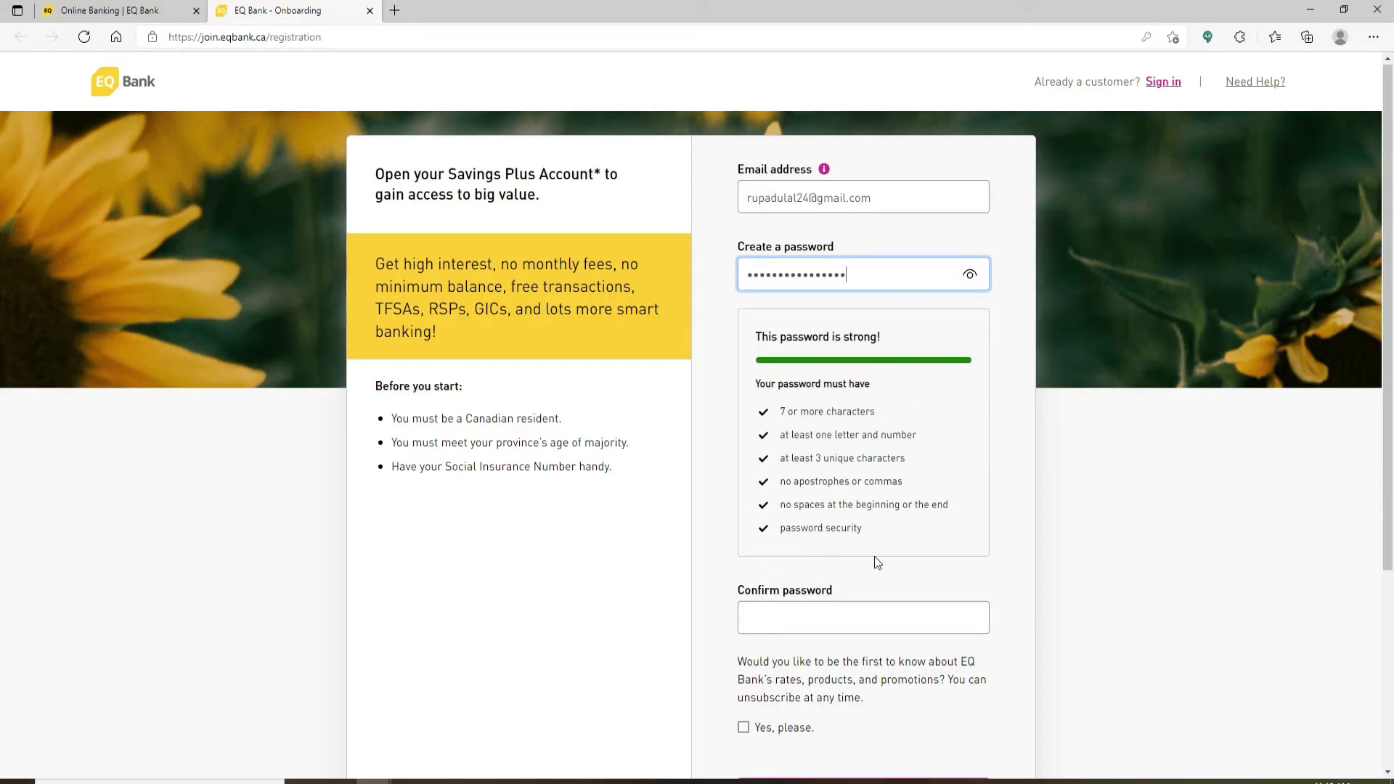
- Confirm the password, leave 'Yes, please' promotional emails unchecked, and submit with Get started
{"action": "left_click", "coordinate": [797, 613]}
{"action": "type", "text": "•"}
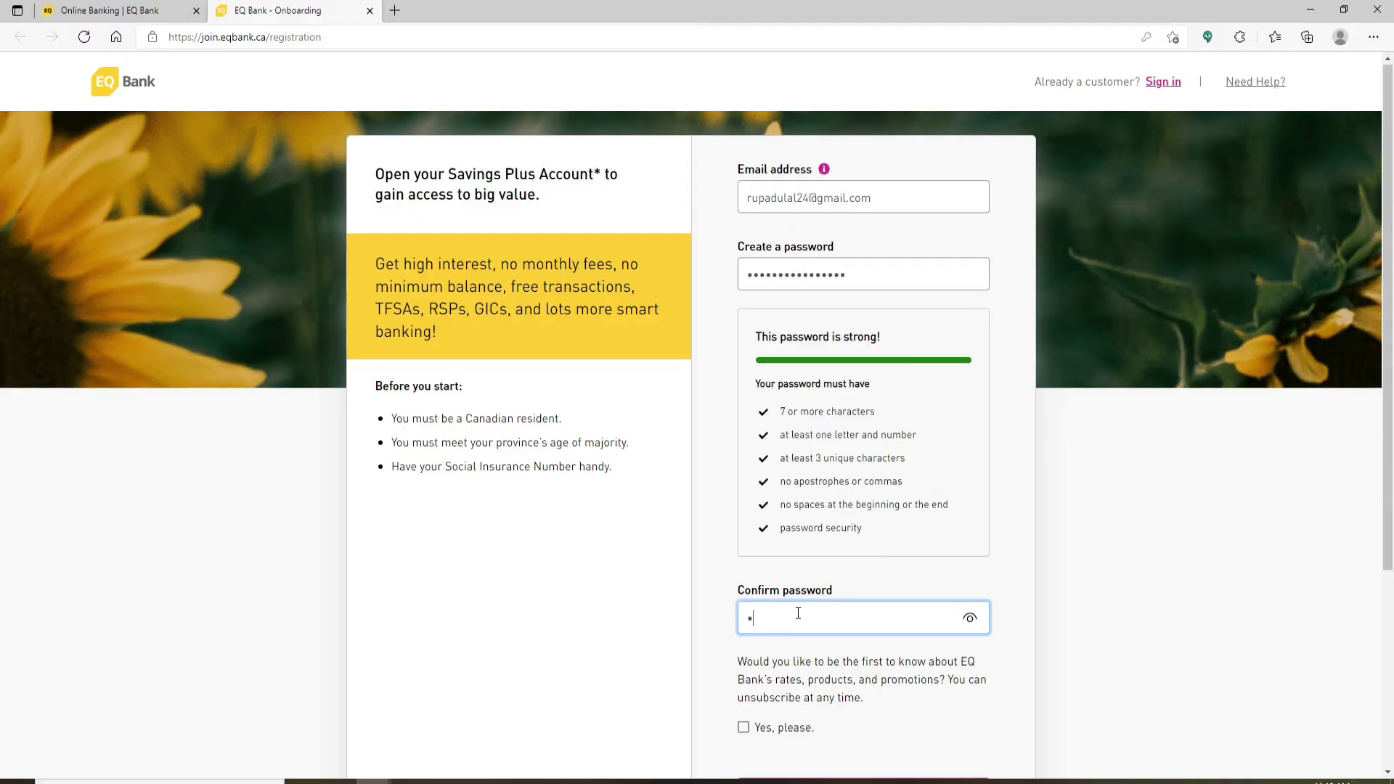
{"action": "type", "text": "••••••••••"}
{"action": "type", "text": "•••••"}
{"action": "scroll", "coordinate": [822, 623], "scroll_direction": "down", "scroll_amount": 1}
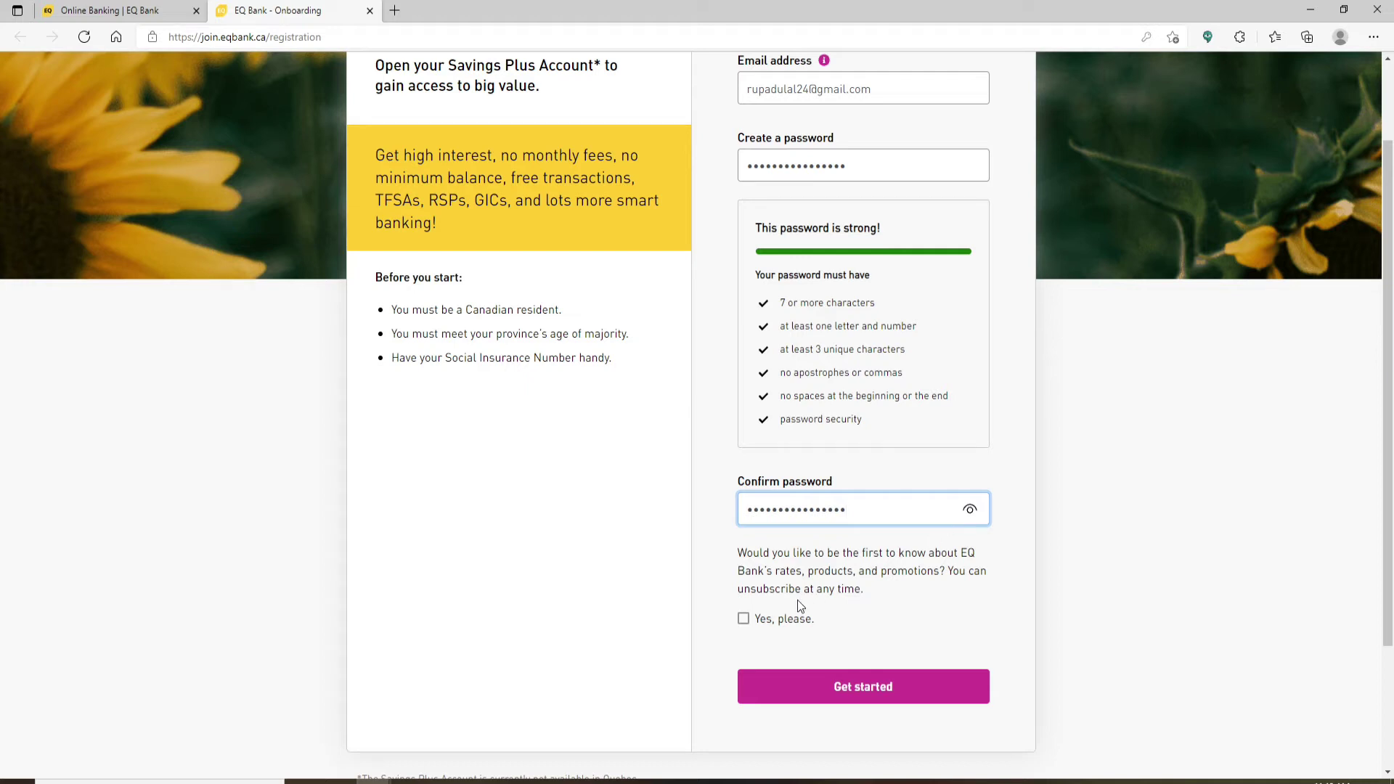
{"action": "left_click", "coordinate": [743, 620]}
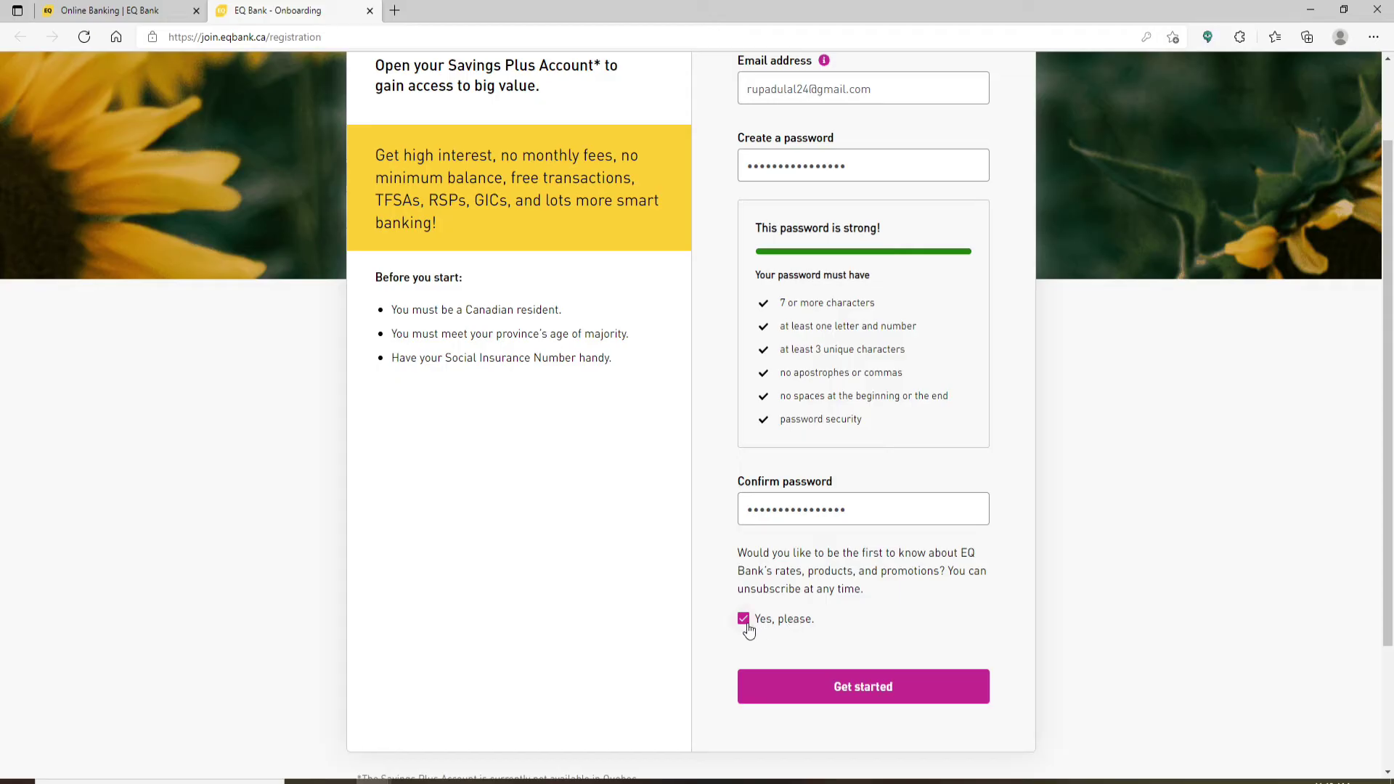
{"action": "left_click", "coordinate": [745, 622]}
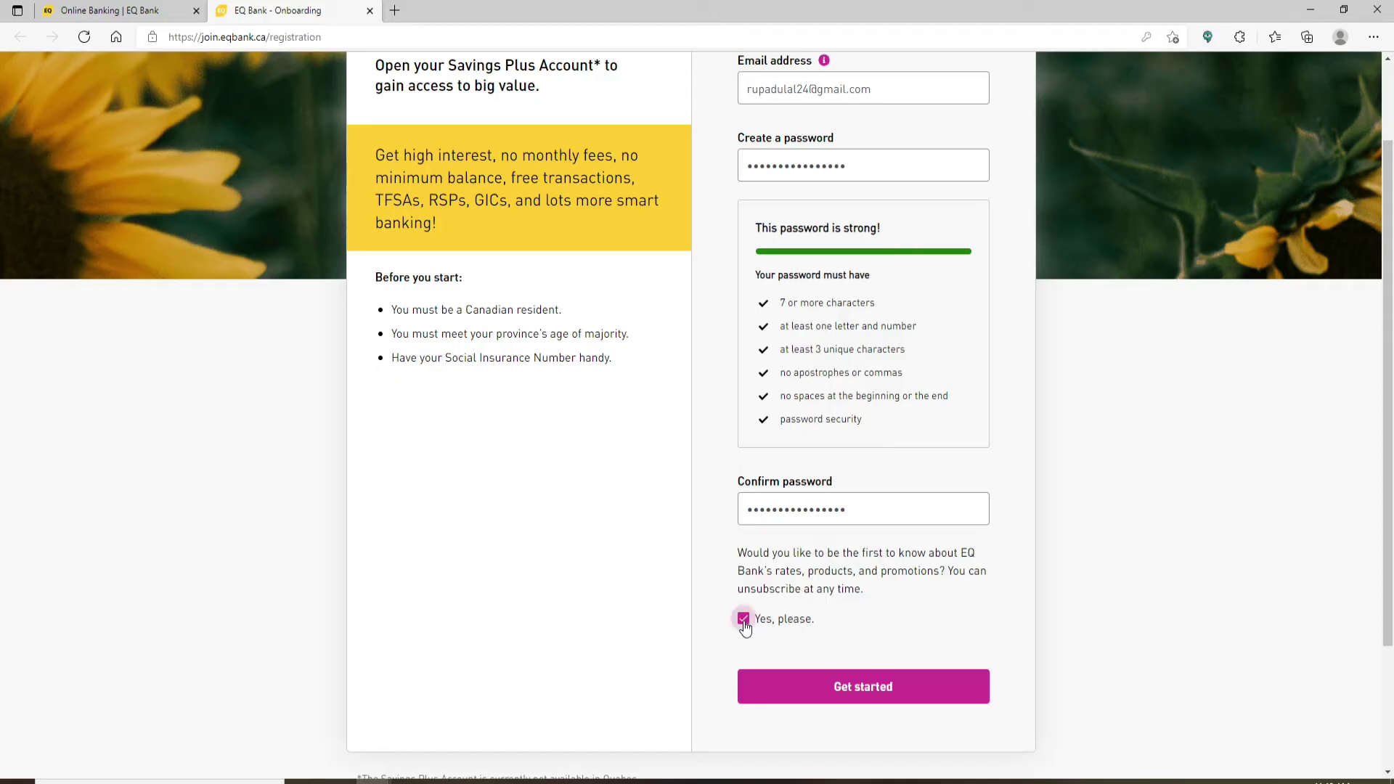
{"action": "left_click", "coordinate": [882, 689]}
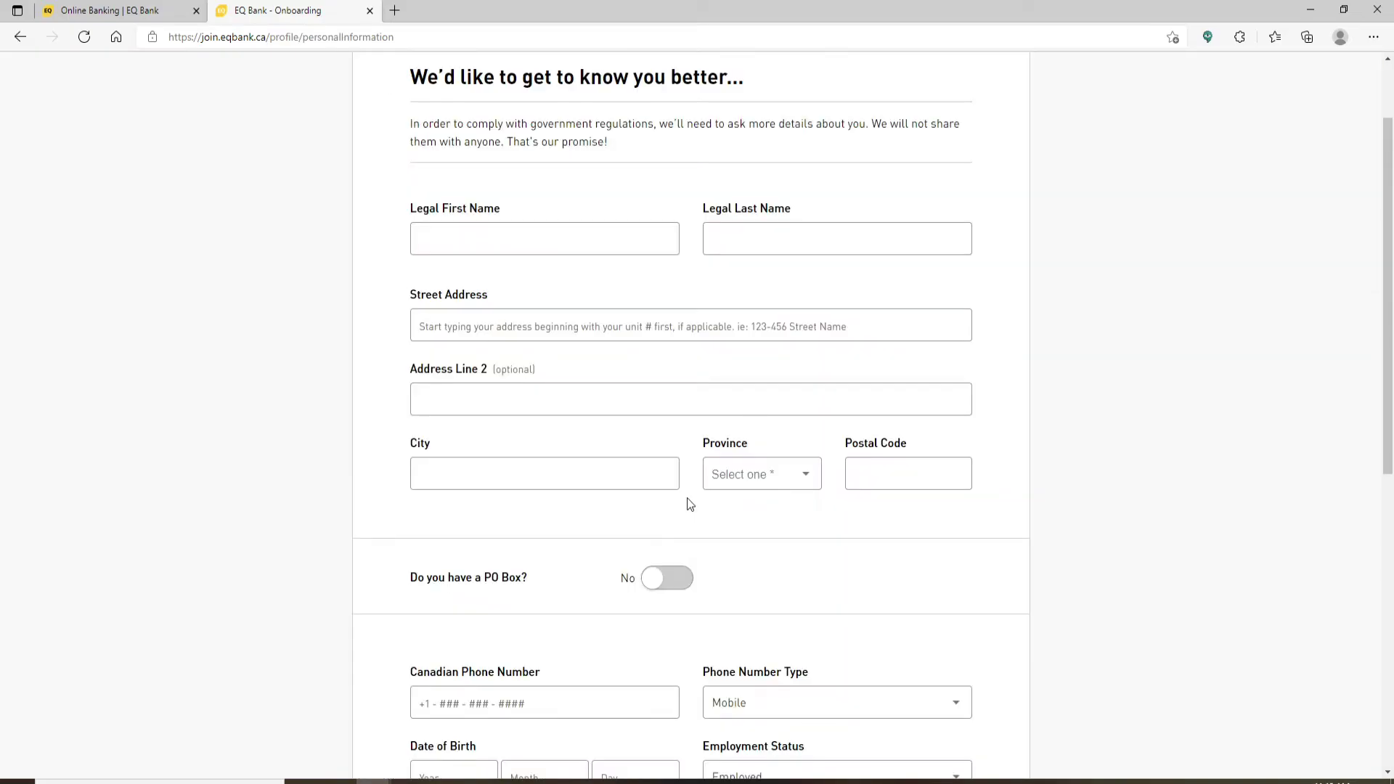
{"action": "scroll", "coordinate": [687, 504], "scroll_direction": "down", "scroll_amount": 2}
{"action": "scroll", "coordinate": [687, 504], "scroll_direction": "down", "scroll_amount": 2}
{"action": "scroll", "coordinate": [687, 505], "scroll_direction": "down", "scroll_amount": 2}
{"action": "scroll", "coordinate": [687, 504], "scroll_direction": "up", "scroll_amount": 7}
{"action": "left_click", "coordinate": [511, 352]}
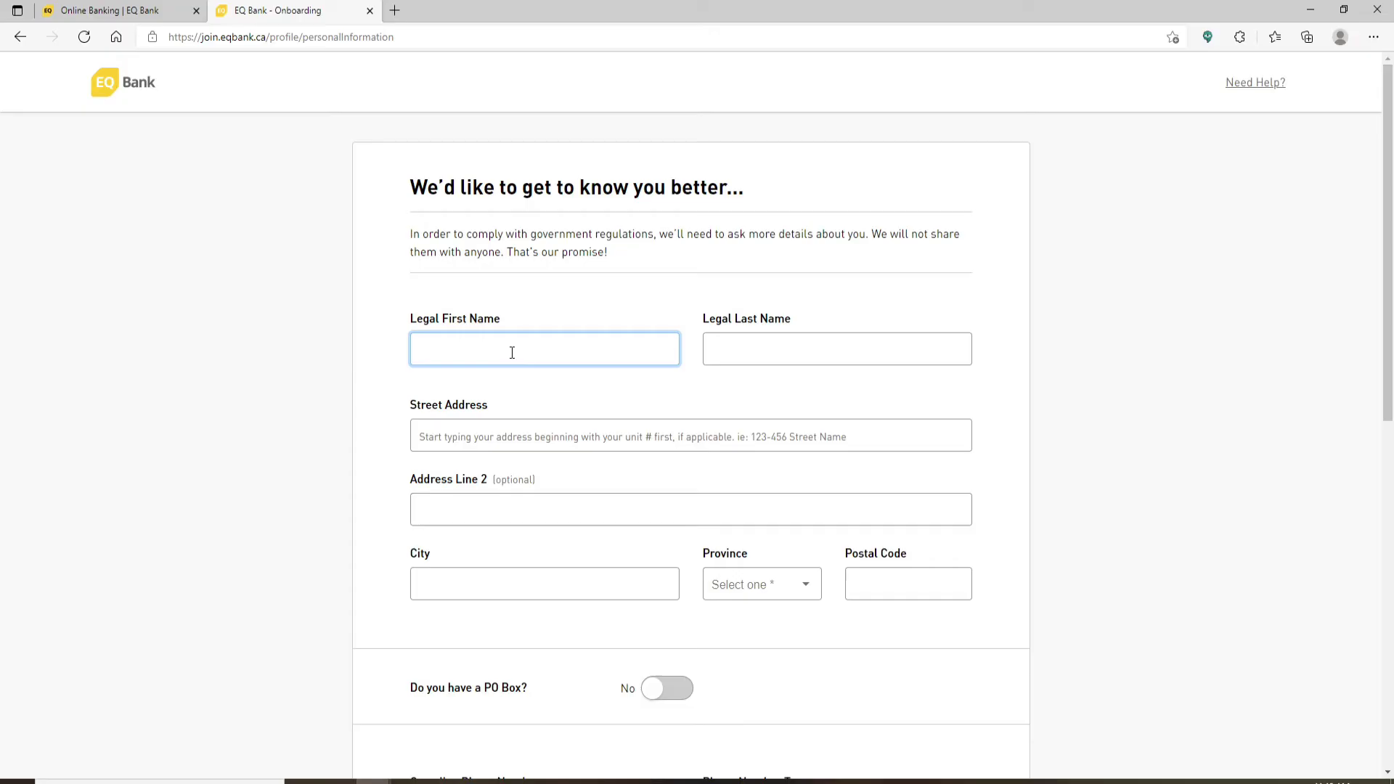
{"action": "key", "text": "Tab"}
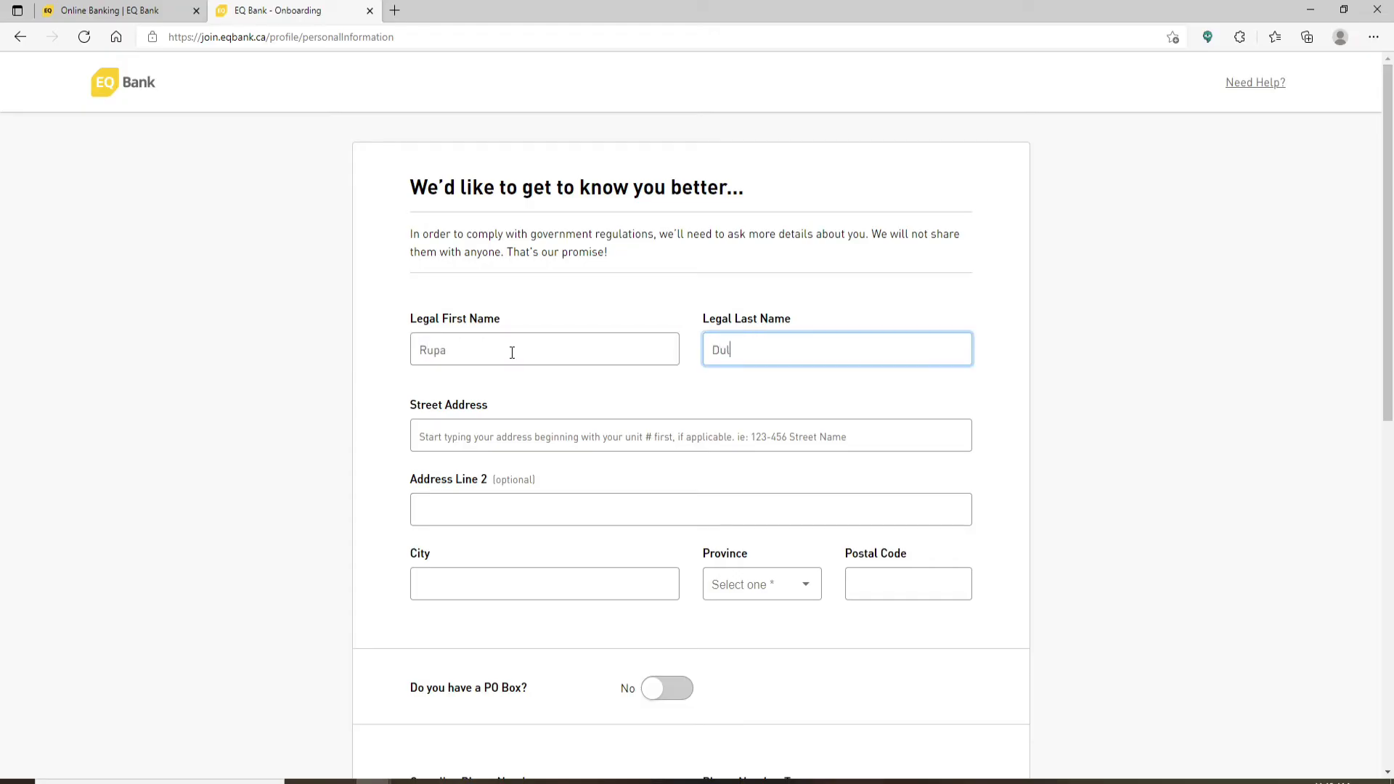
{"action": "key", "text": "Tab"}
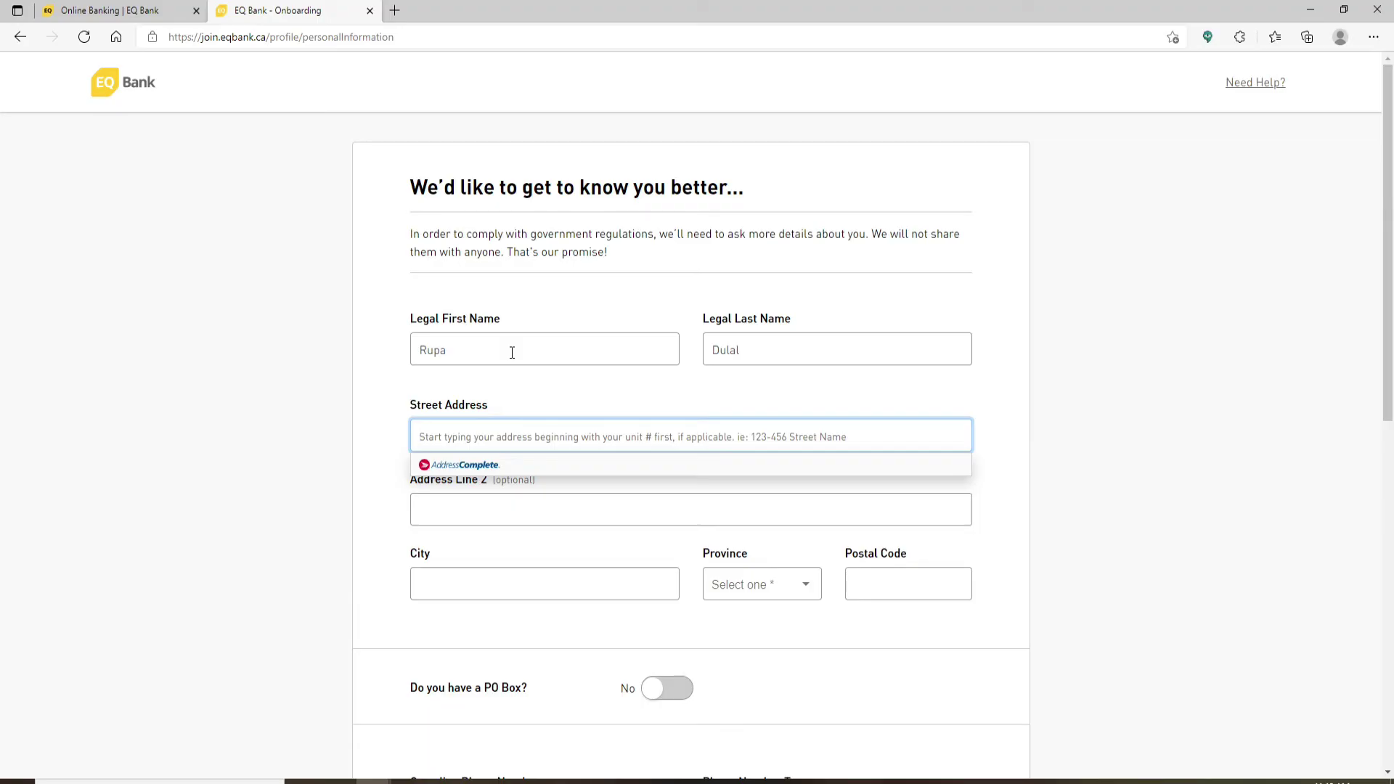
{"action": "left_click", "coordinate": [469, 503]}
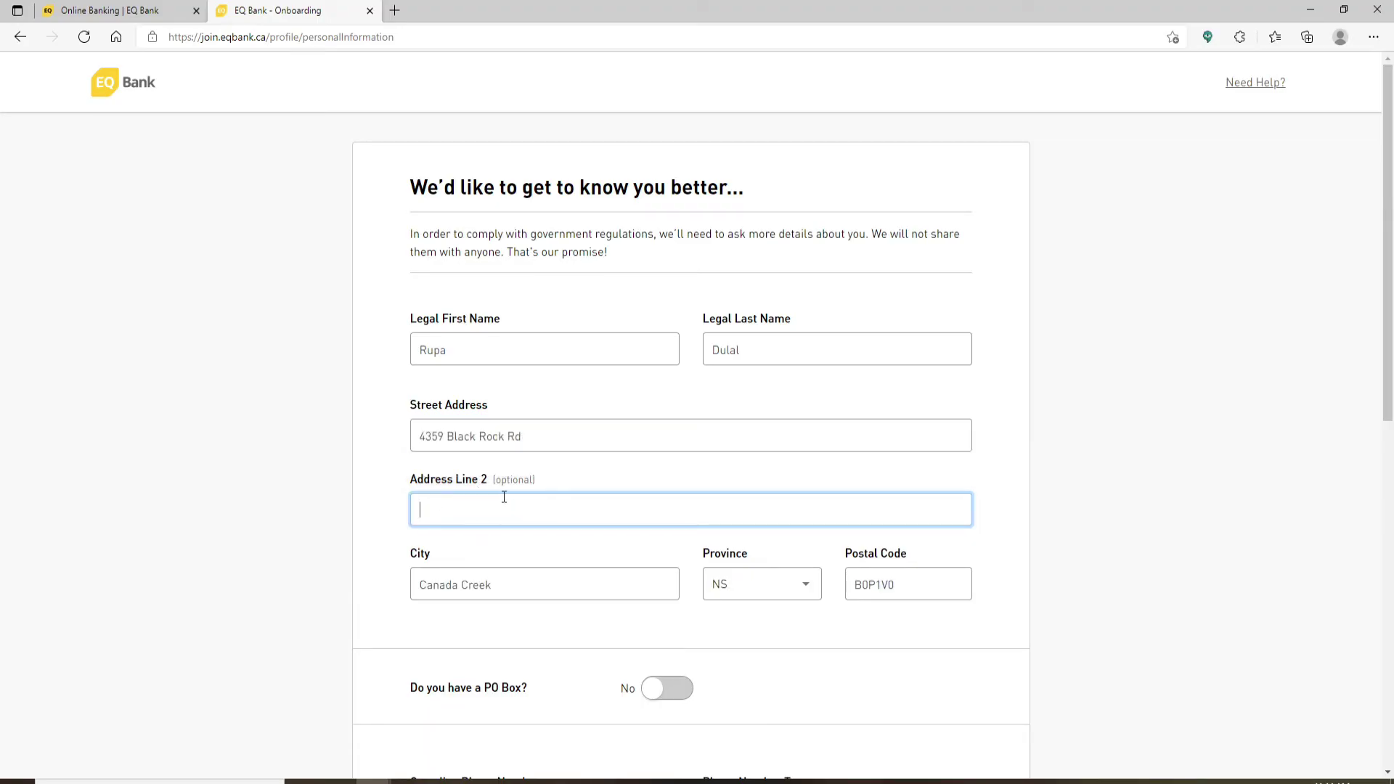
{"action": "key", "text": "Tab"}
{"action": "scroll", "coordinate": [477, 498], "scroll_direction": "down", "scroll_amount": 2}
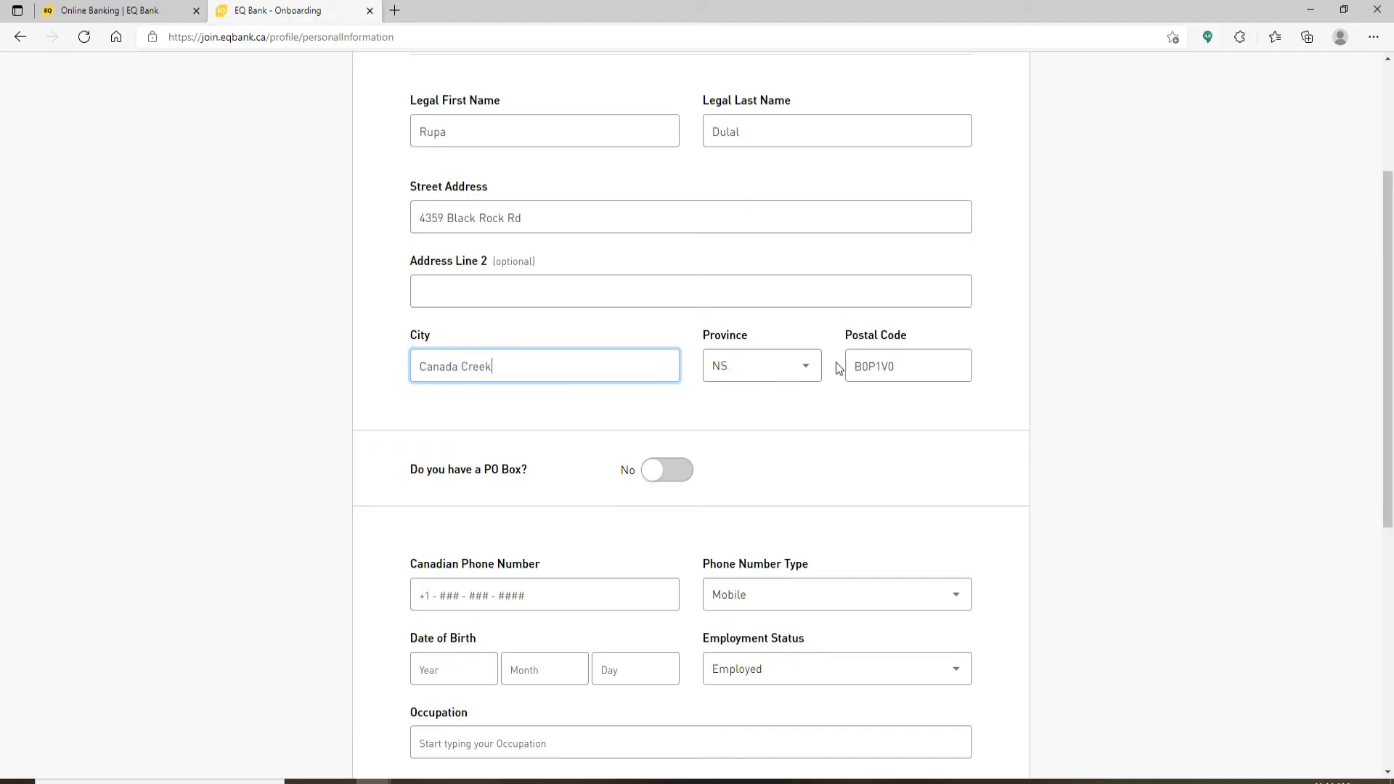
{"action": "scroll", "coordinate": [667, 259], "scroll_direction": "down", "scroll_amount": 2}
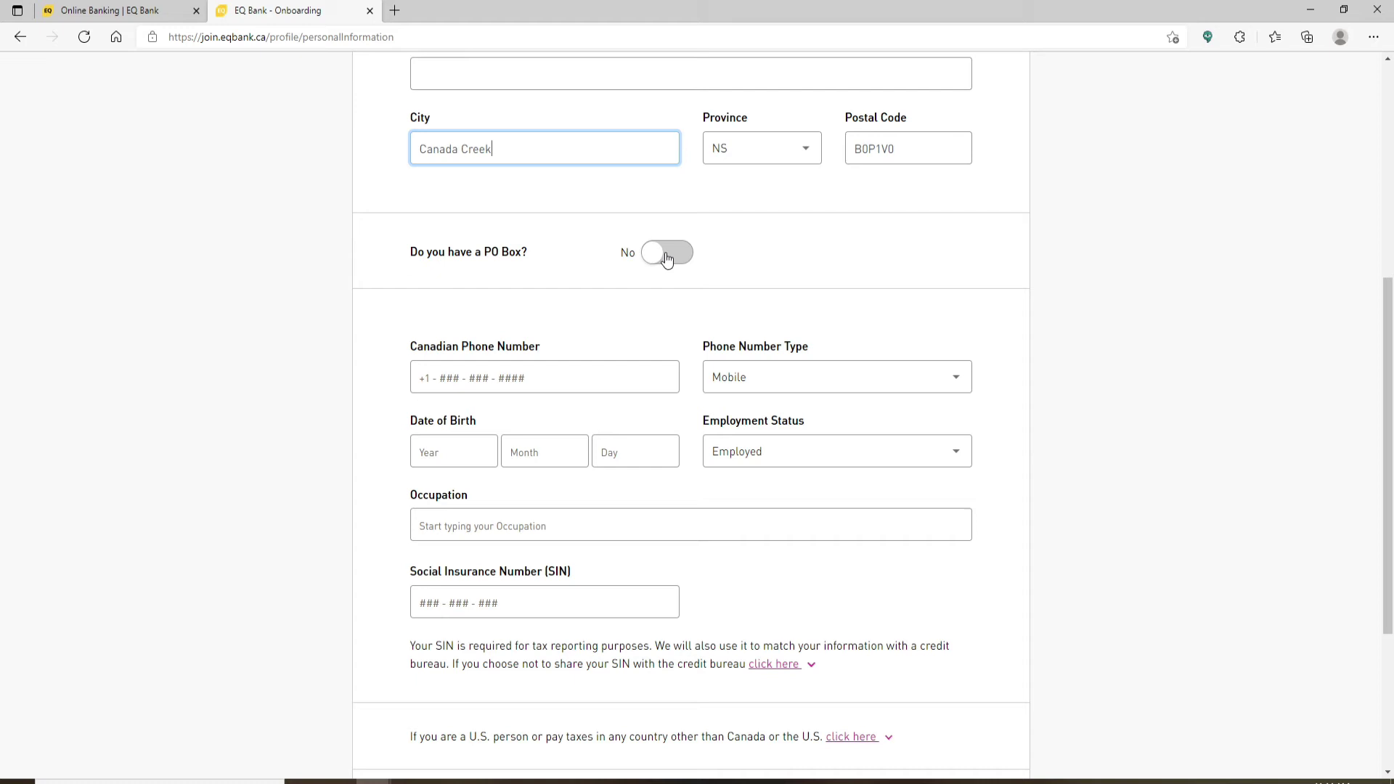
{"action": "left_click", "coordinate": [667, 256]}
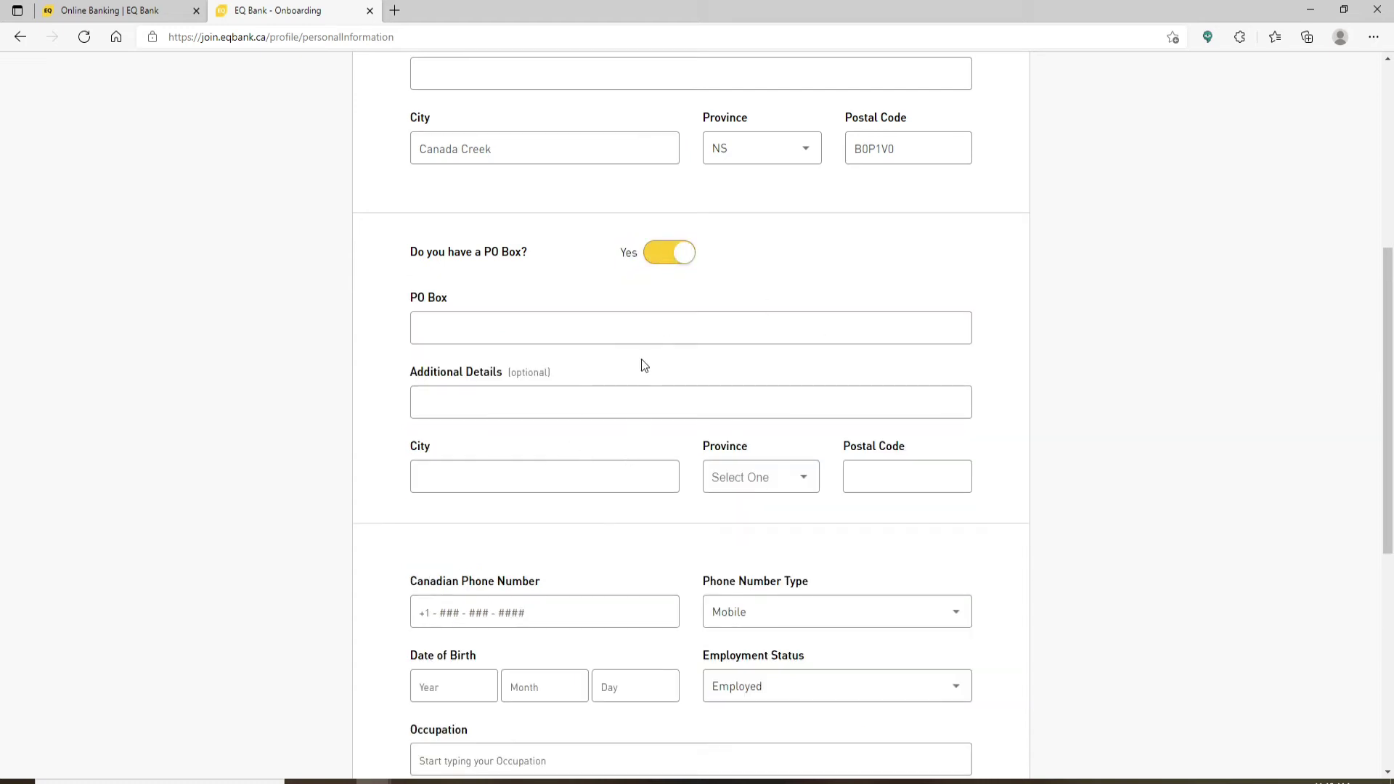
{"action": "left_click", "coordinate": [675, 256]}
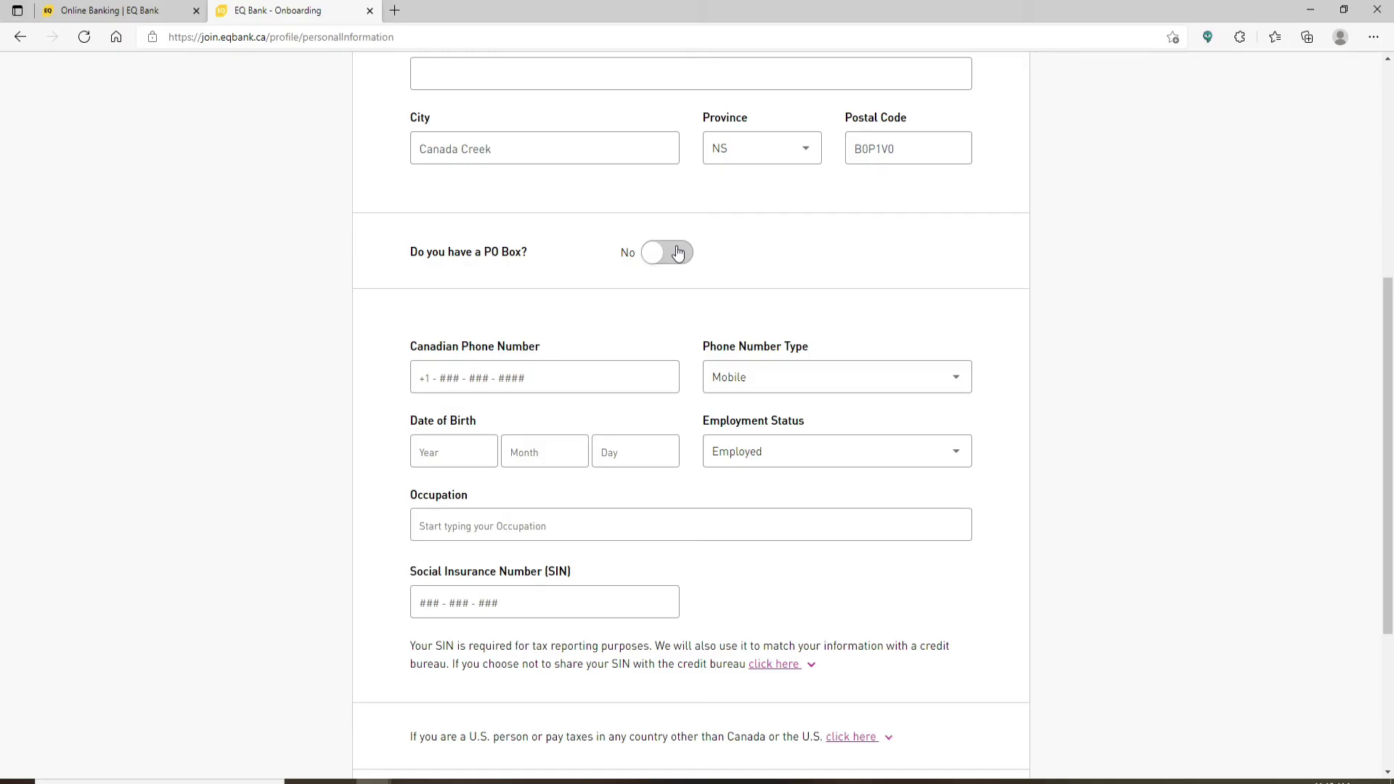
{"action": "left_click", "coordinate": [535, 365]}
{"action": "scroll", "coordinate": [598, 365], "scroll_direction": "down", "scroll_amount": 1}
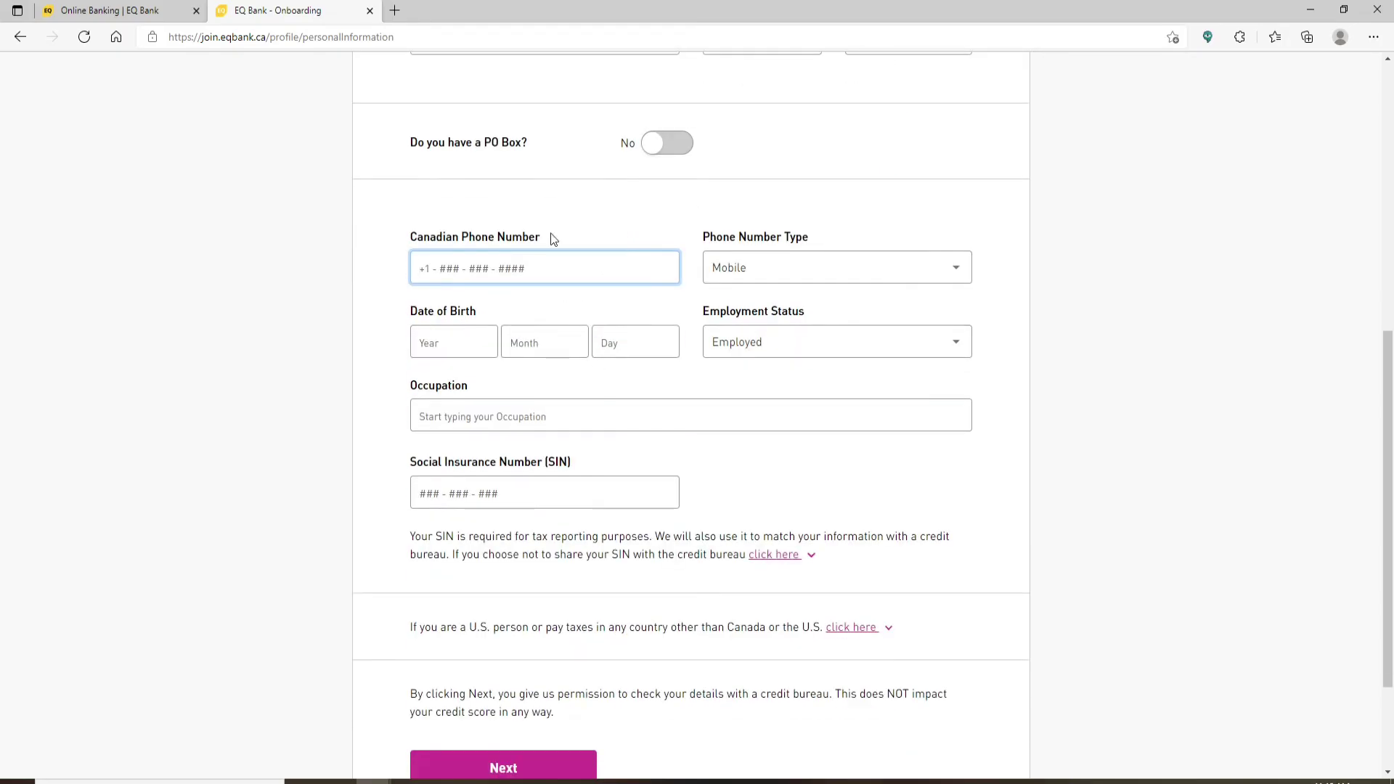
{"action": "key", "text": "ctrl+v"}
{"action": "left_click", "coordinate": [956, 272]}
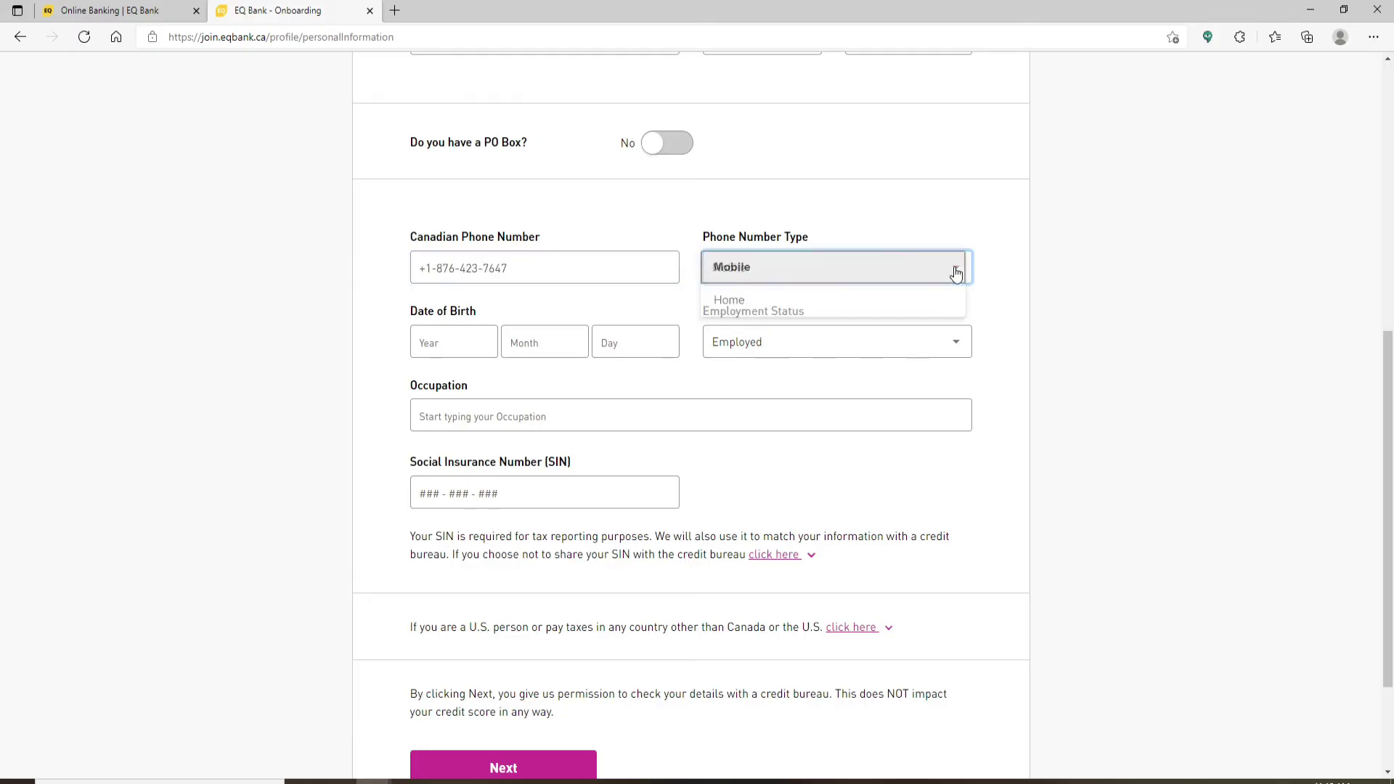
{"action": "left_click", "coordinate": [943, 272]}
{"action": "key", "text": "Tab"}
{"action": "scroll", "coordinate": [588, 317], "scroll_direction": "down", "scroll_amount": 1}
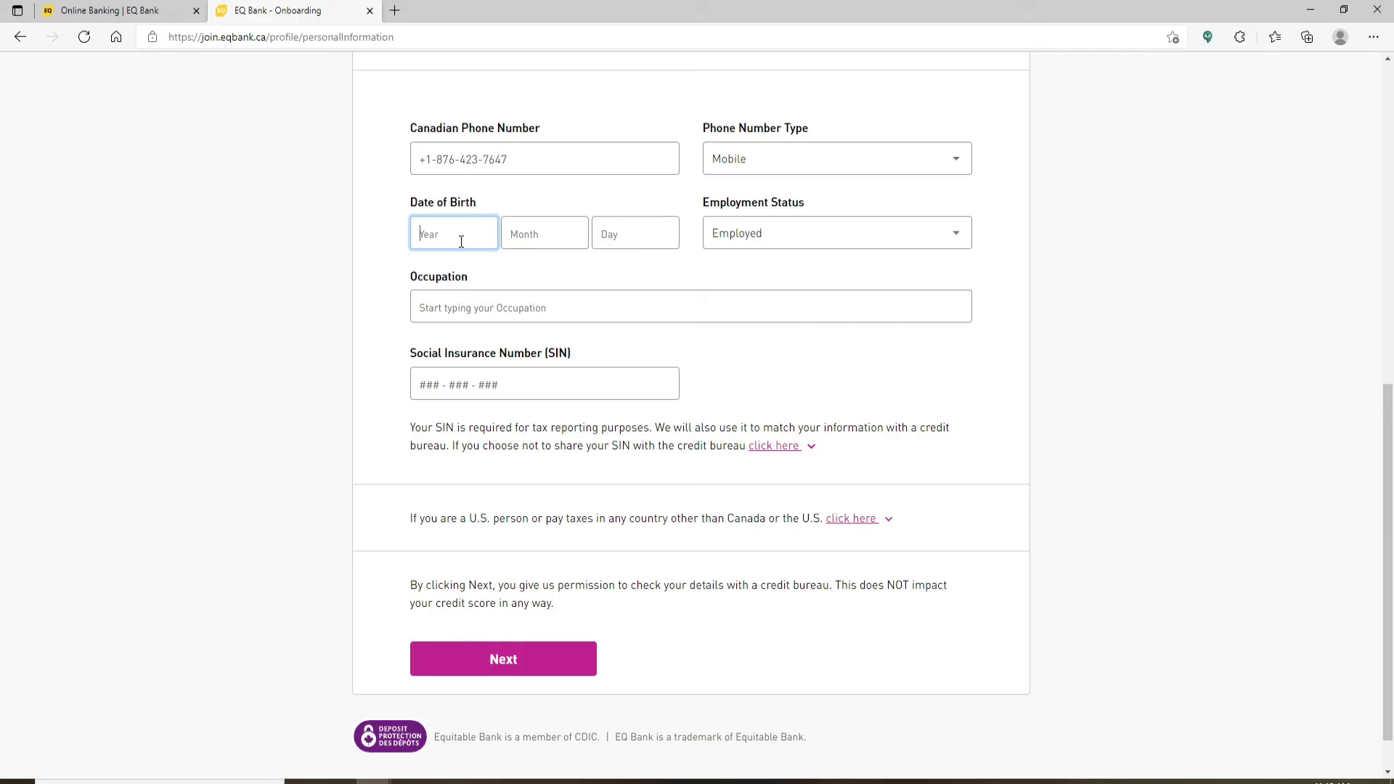
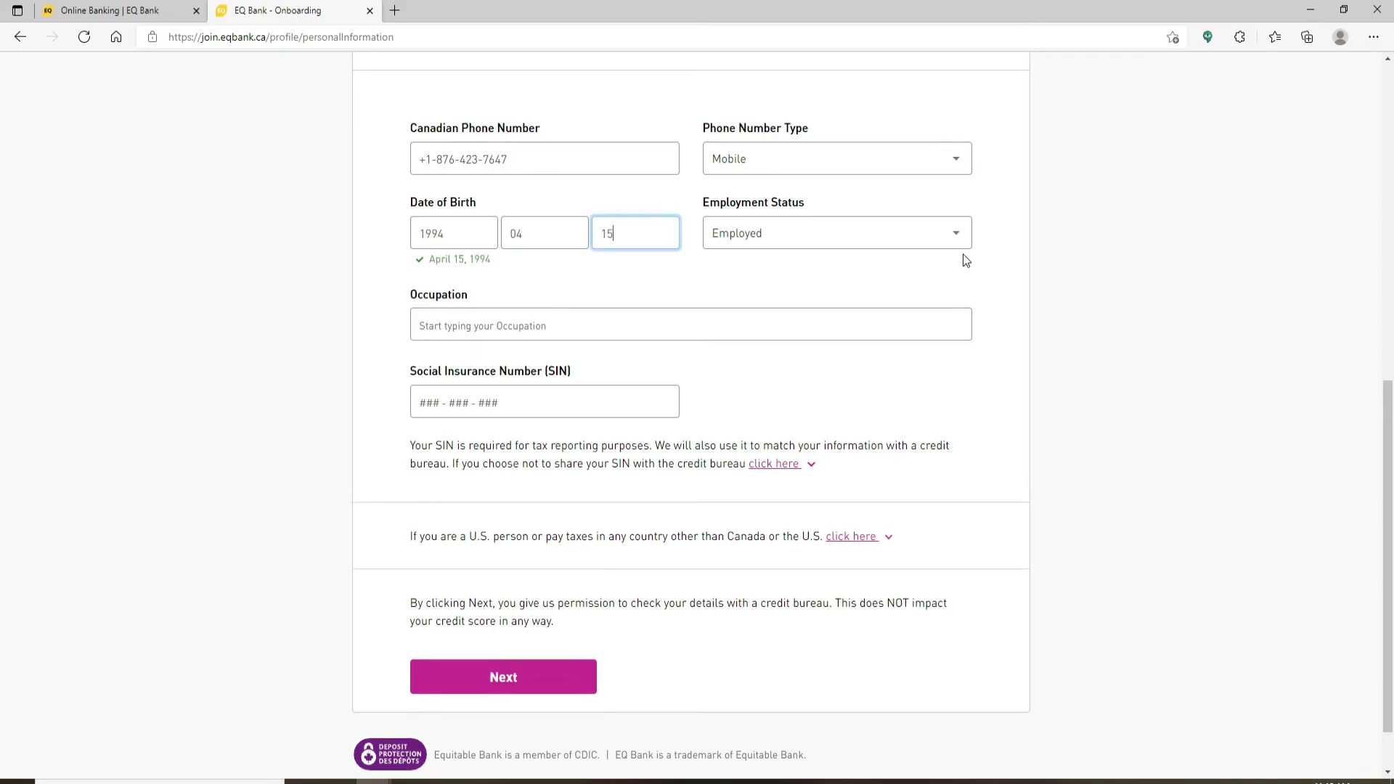
{"action": "left_click", "coordinate": [963, 236]}
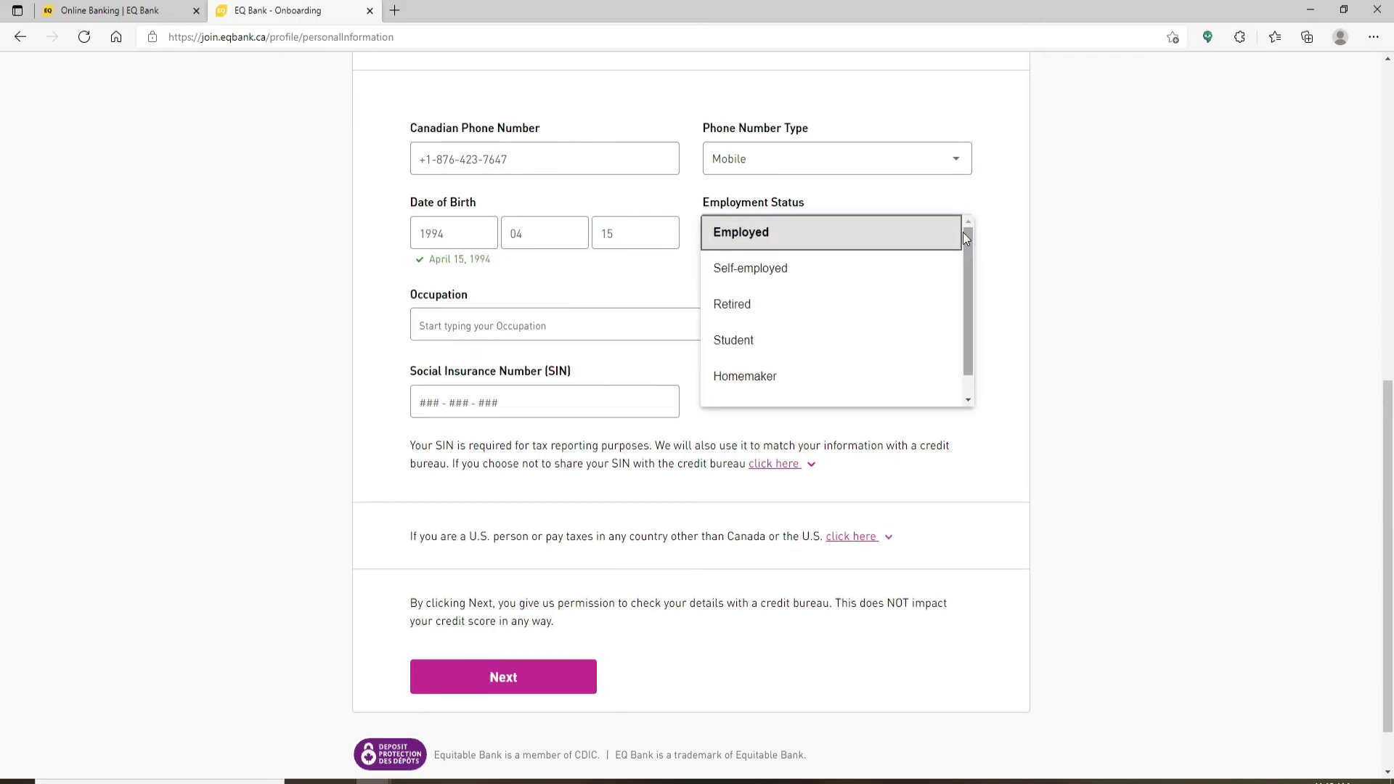
{"action": "left_click", "coordinate": [789, 271]}
{"action": "left_click", "coordinate": [485, 324]}
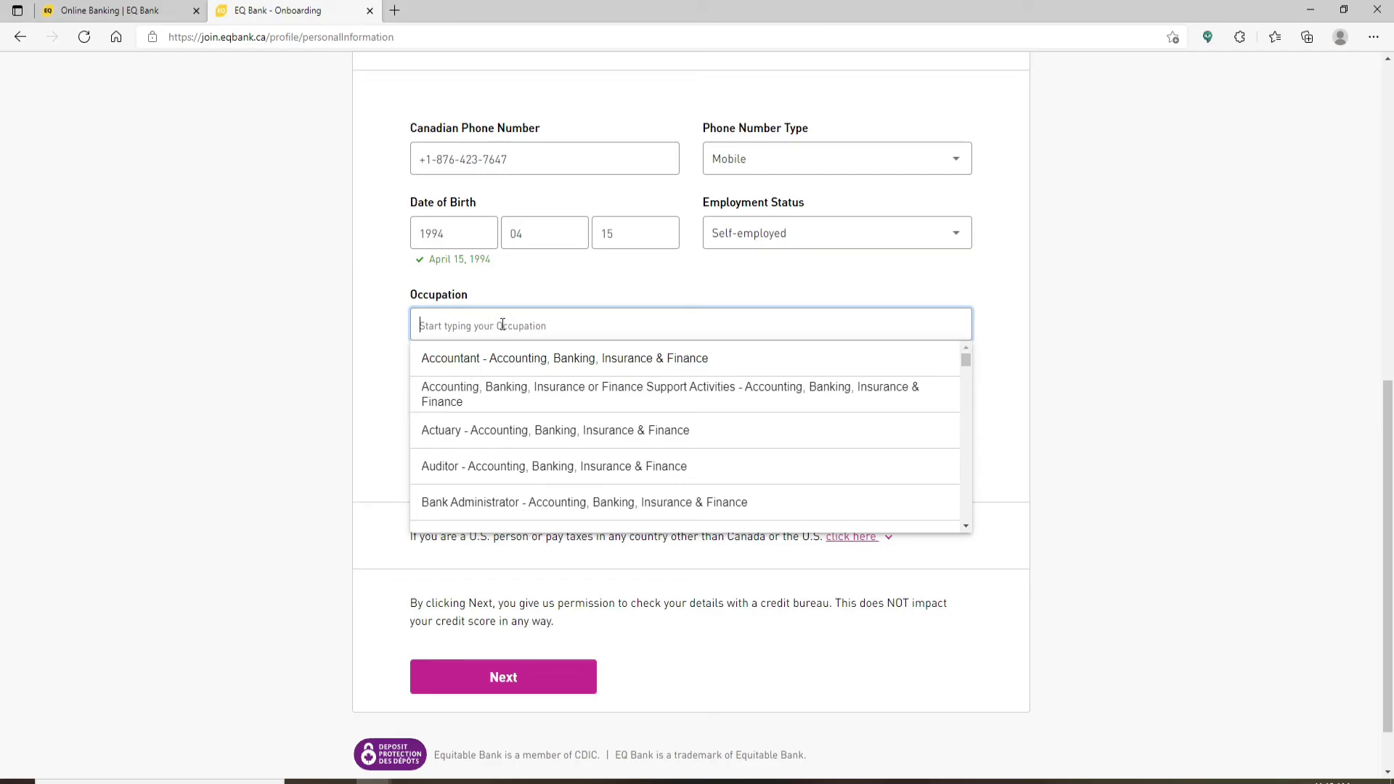
{"action": "left_click", "coordinate": [502, 430]}
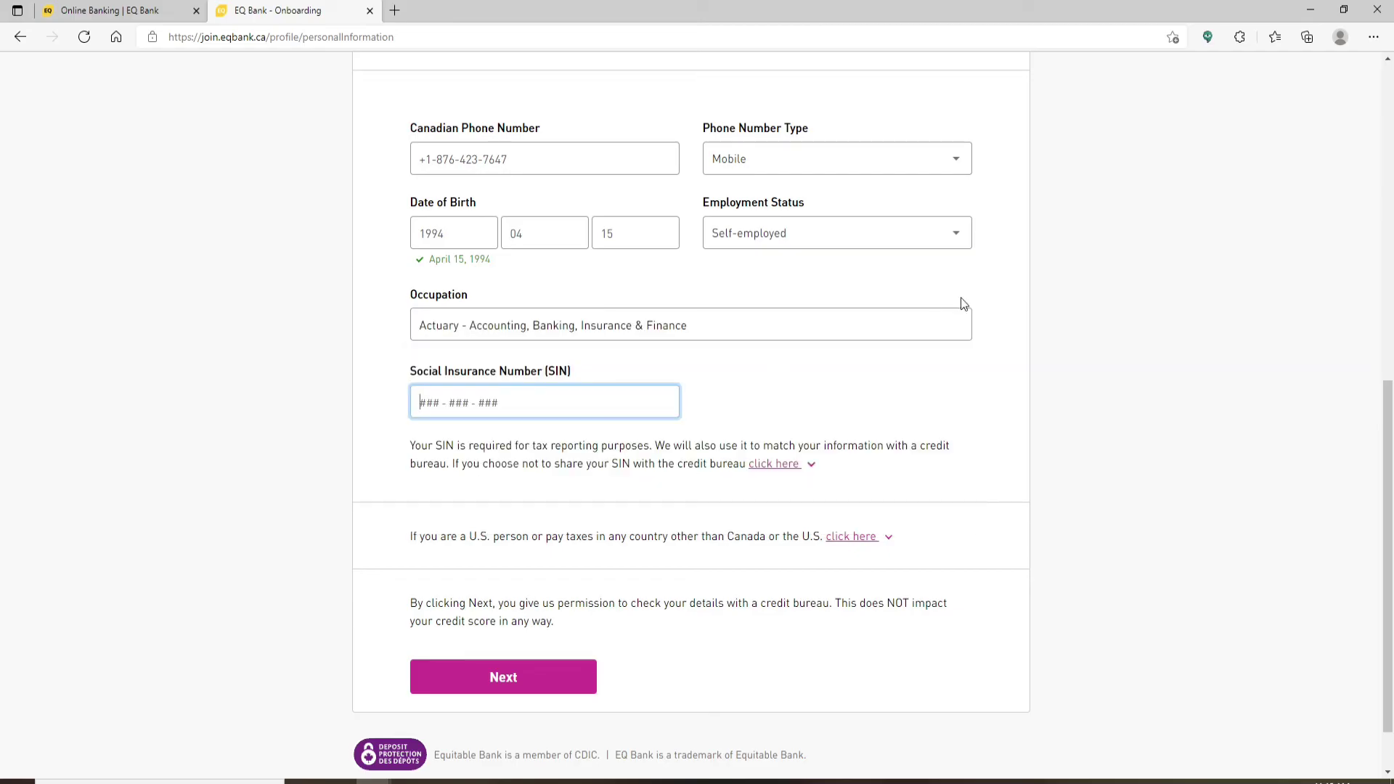
{"action": "scroll", "coordinate": [762, 360], "scroll_direction": "down", "scroll_amount": 1}
{"action": "left_click", "coordinate": [493, 315]}
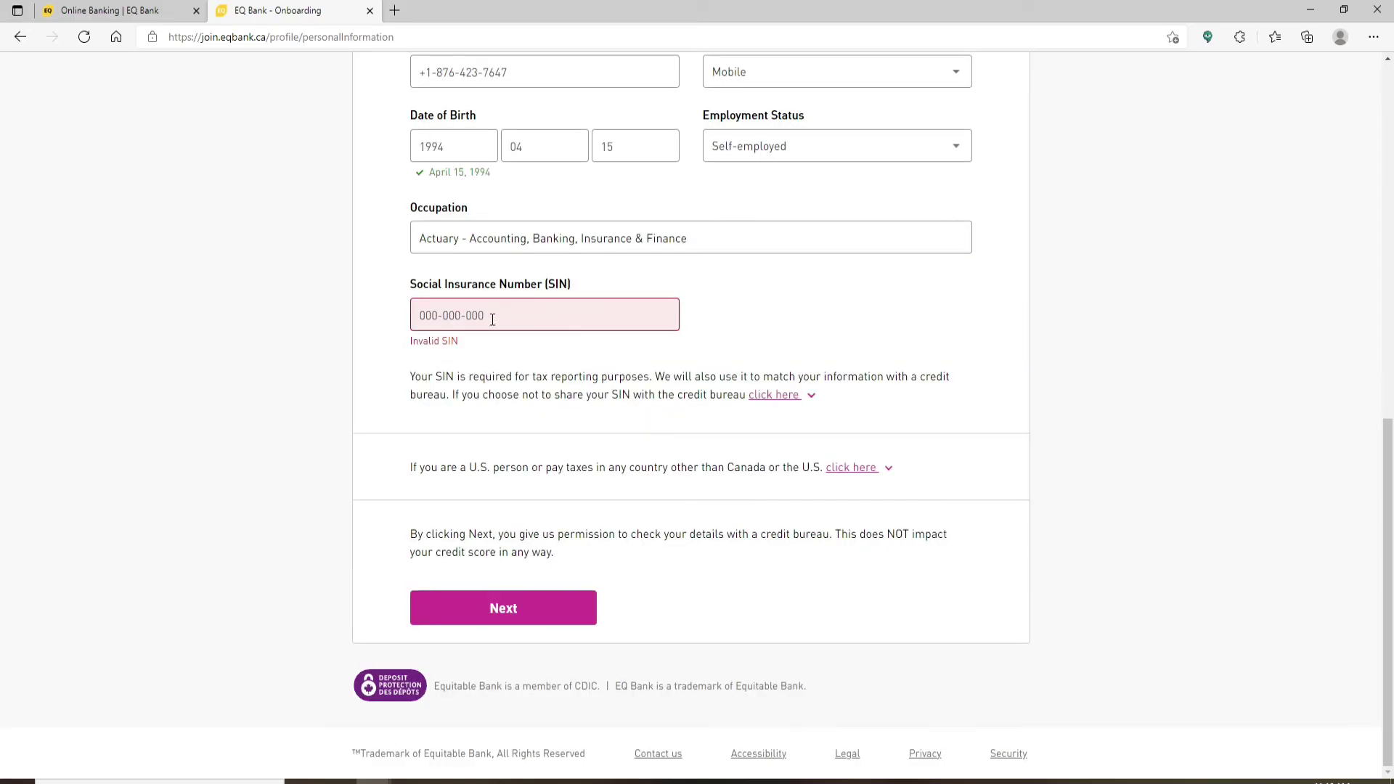